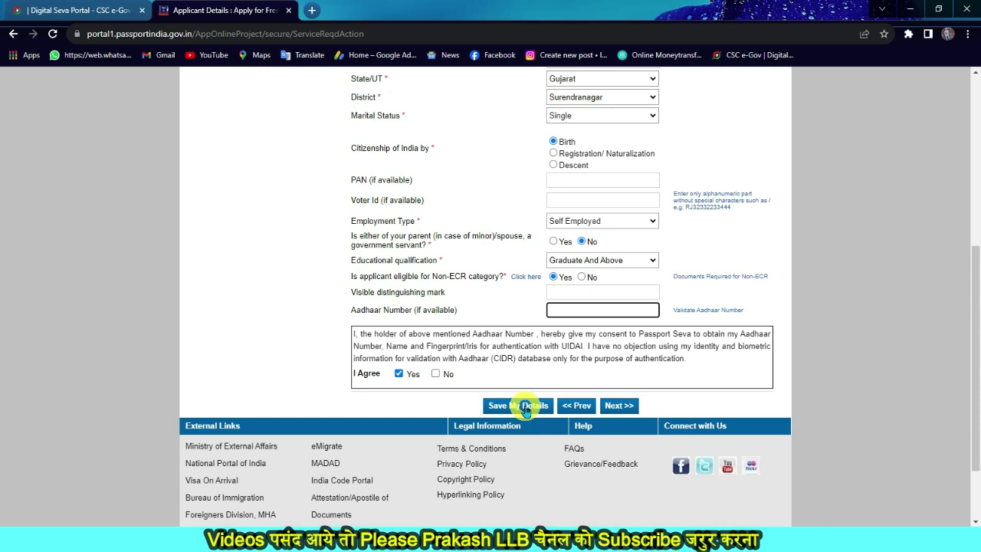
Save the applicant details and continue to the Family Details section.
click(525, 409)
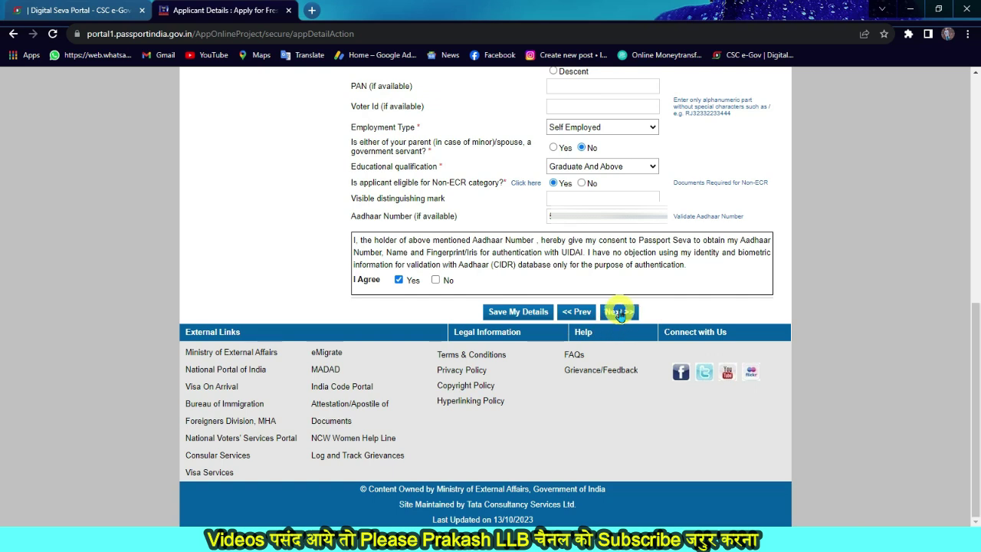
click(619, 312)
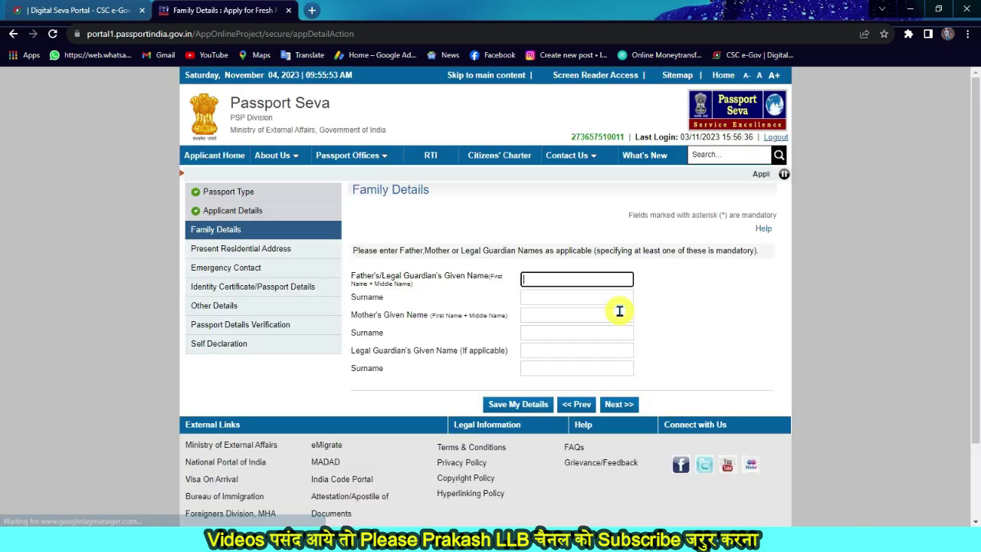
Go through the given name and surname fields for father, mother and legal guardian, and continue to the Present Residential Address section.
drag(355, 191, 431, 192)
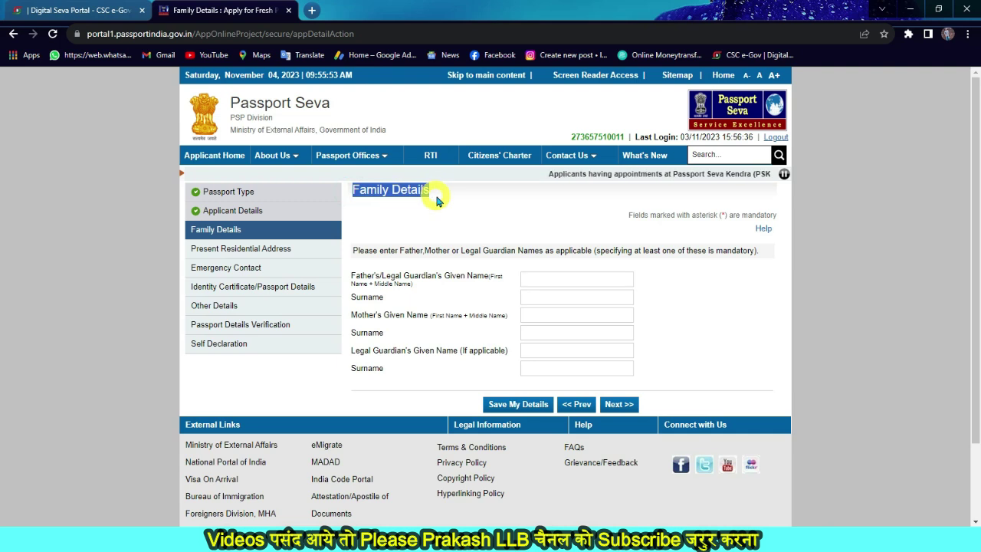
click(537, 279)
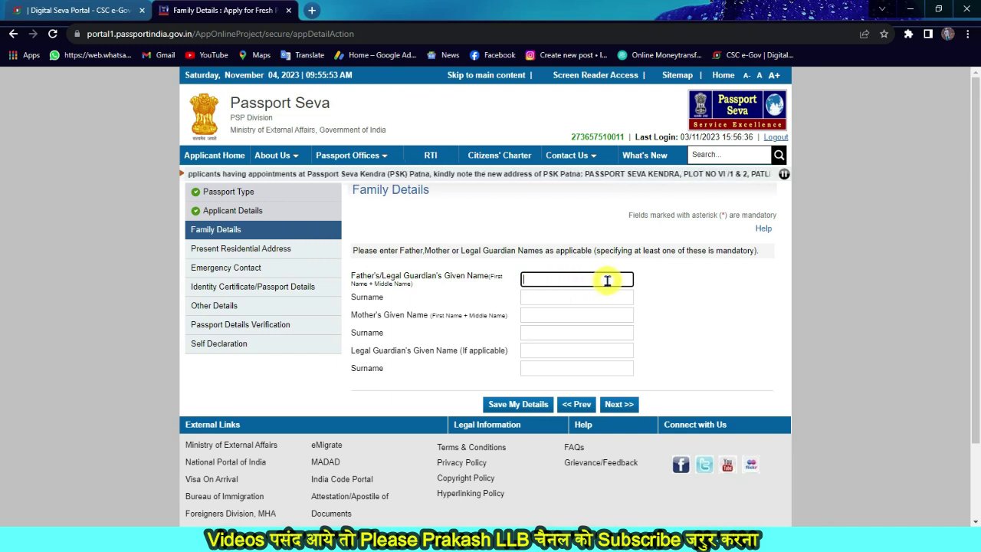
click(560, 301)
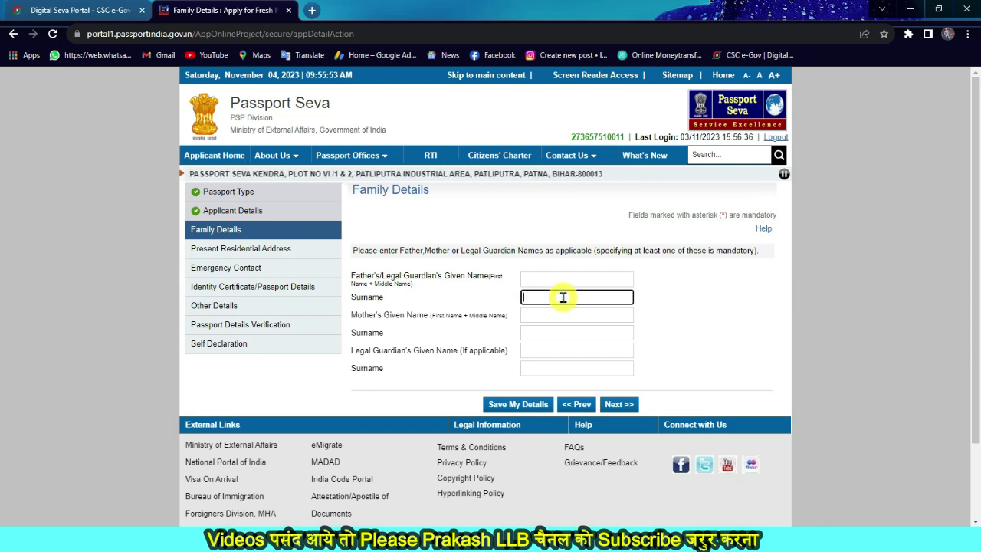
click(557, 315)
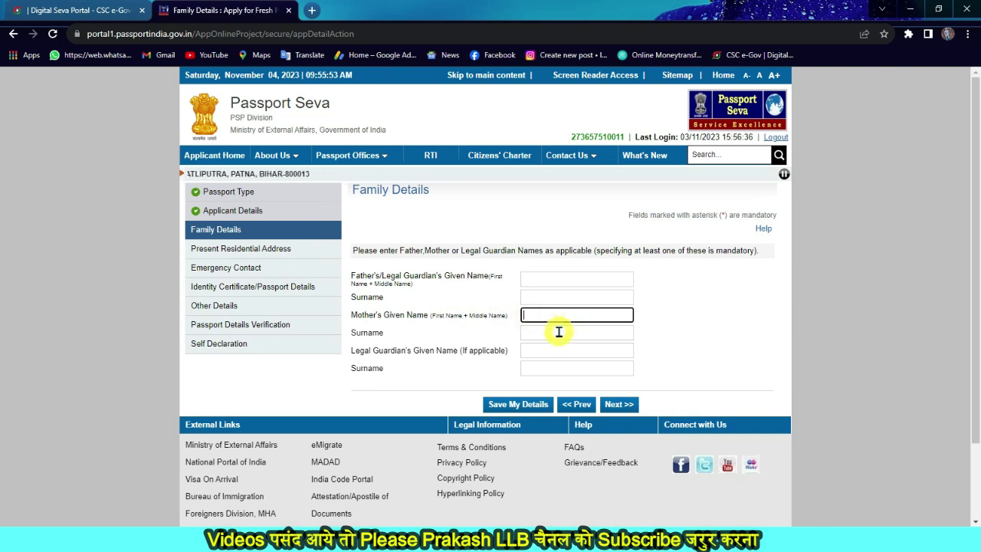
click(557, 333)
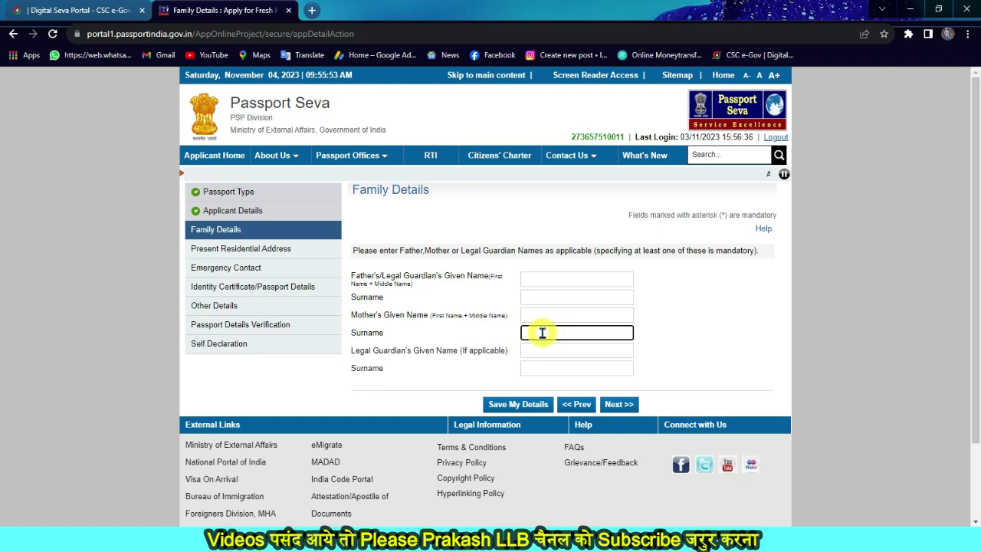
click(558, 352)
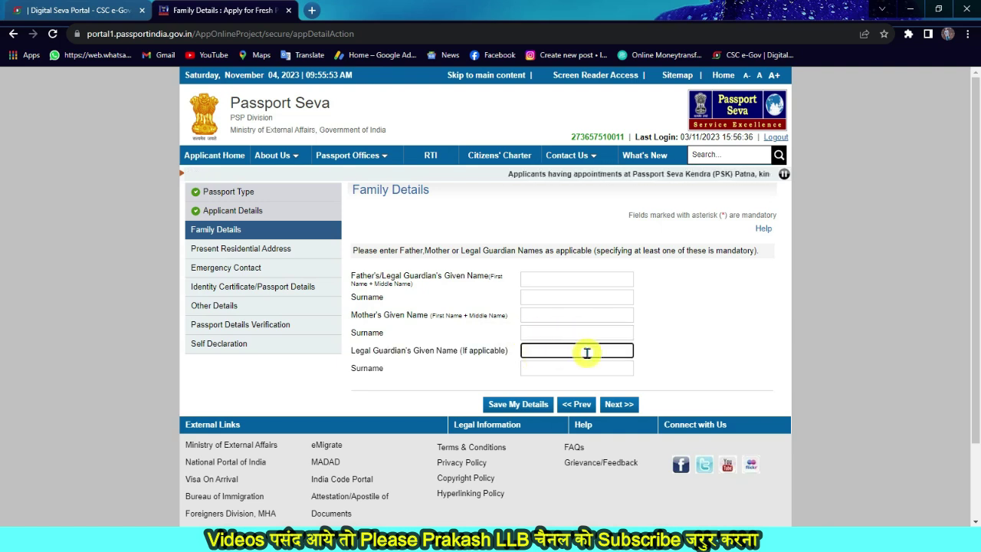
click(558, 370)
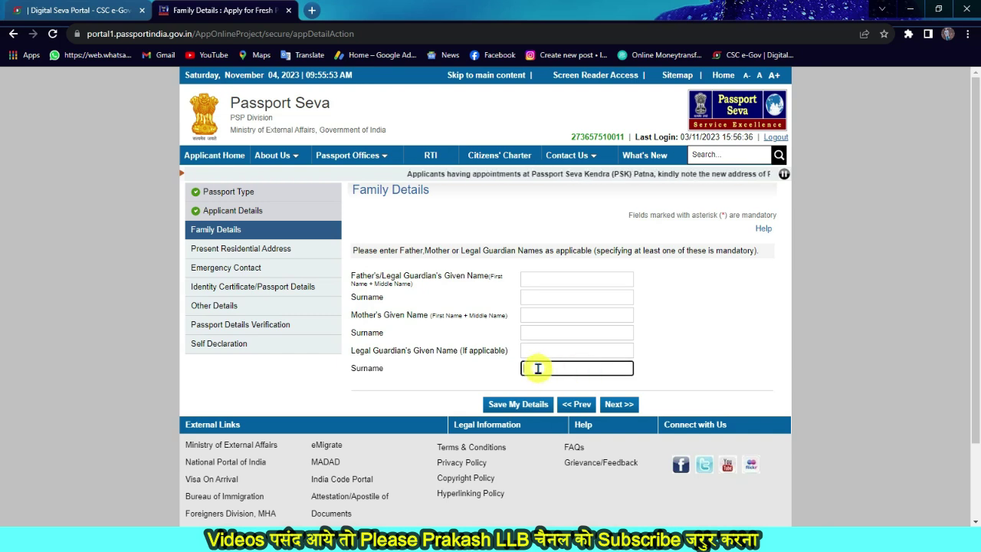
click(538, 353)
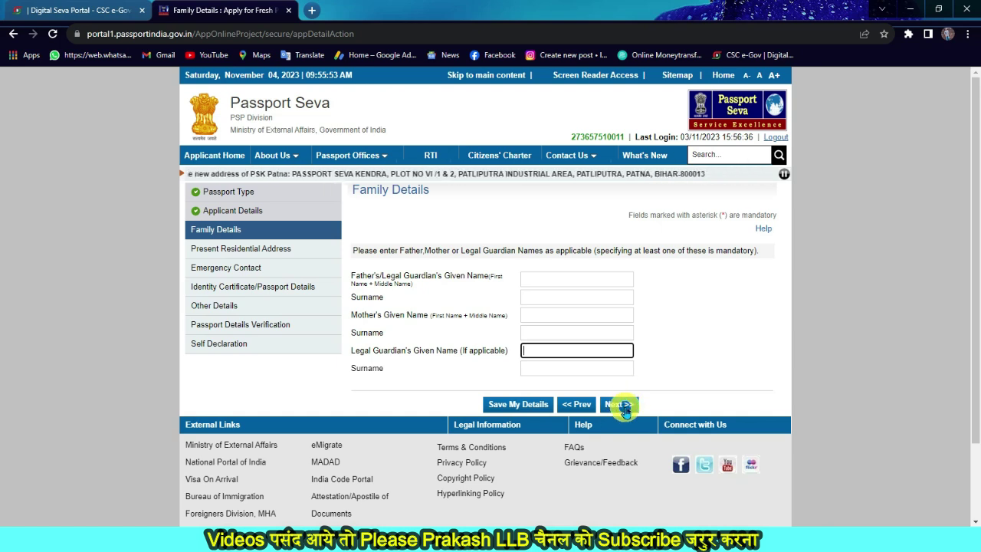
click(621, 404)
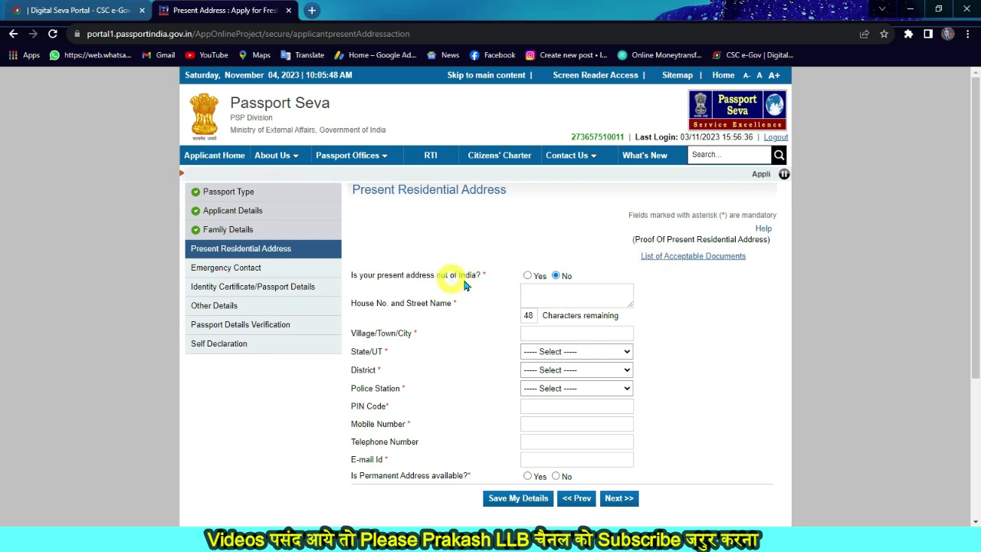
For the present address, select the state Gujarat, the district Surendranagar and the police station SURENDRANAGAR CITY B DIVISION.
click(546, 290)
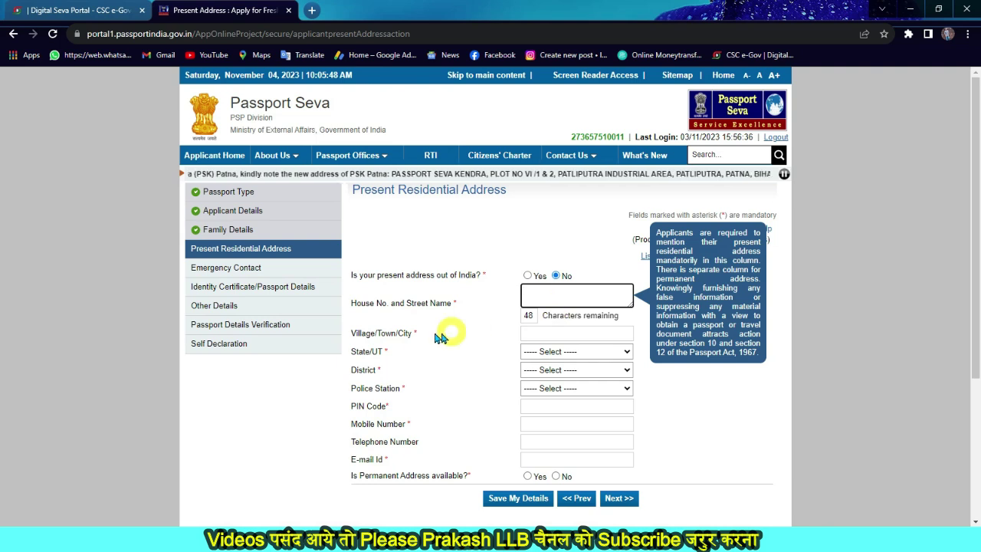
click(523, 331)
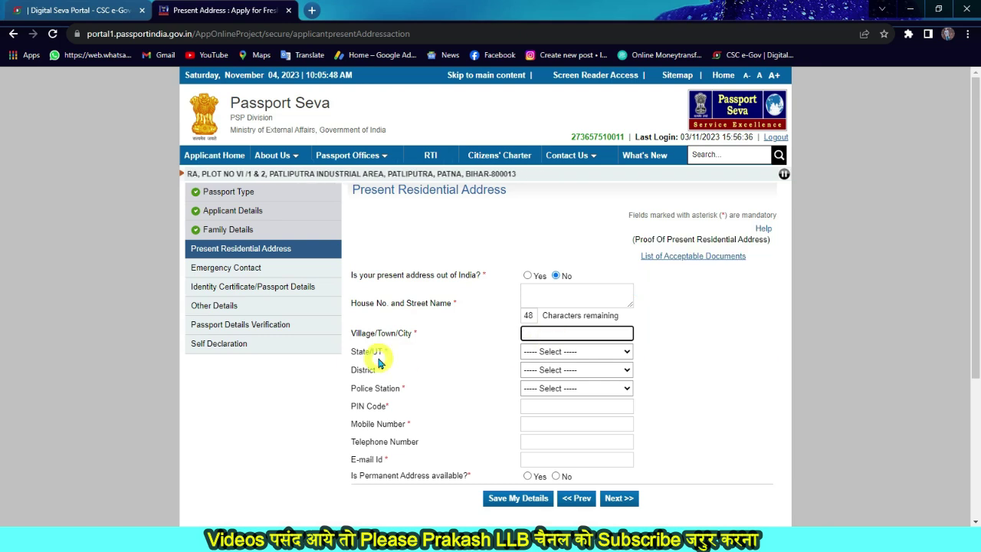
click(549, 352)
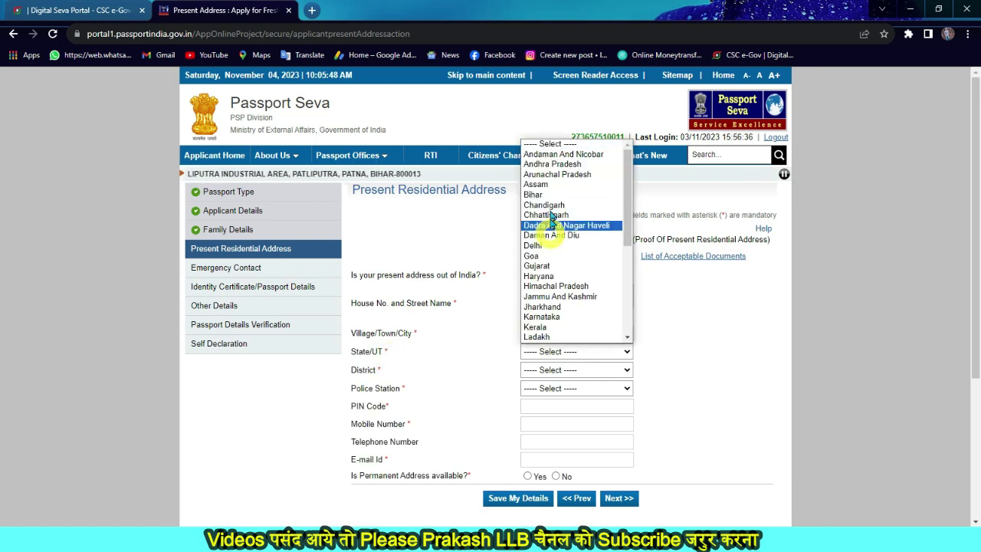
click(546, 265)
click(542, 370)
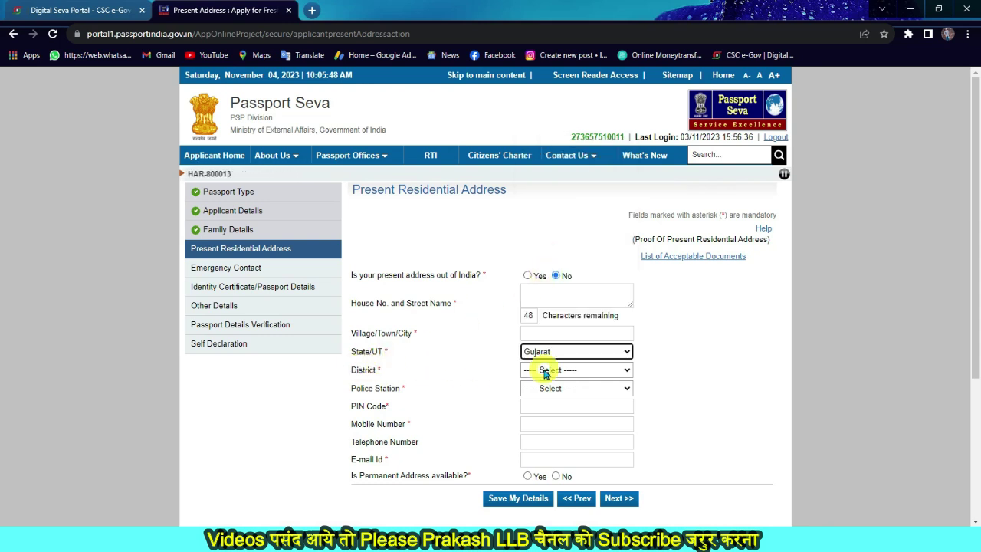
scroll(554, 268, down, 5)
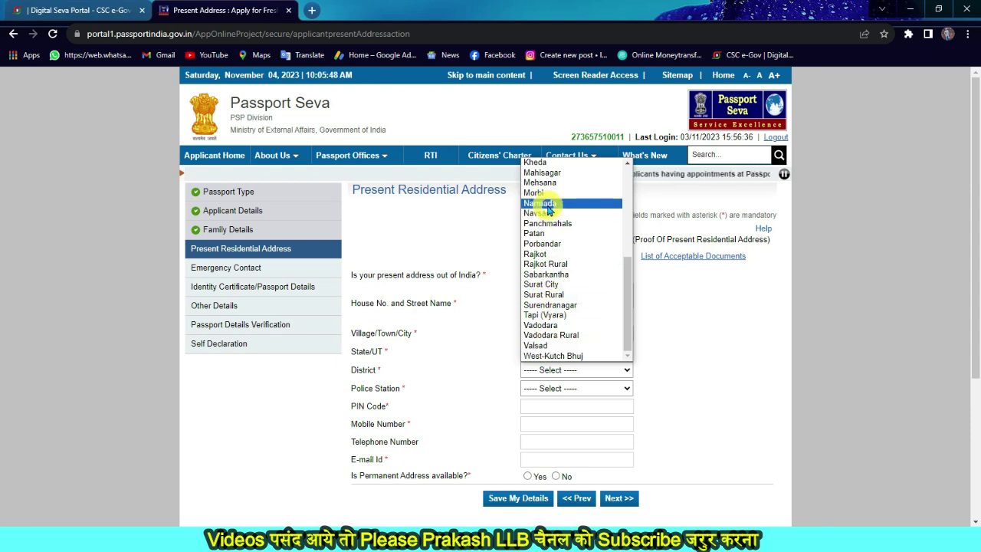
click(548, 304)
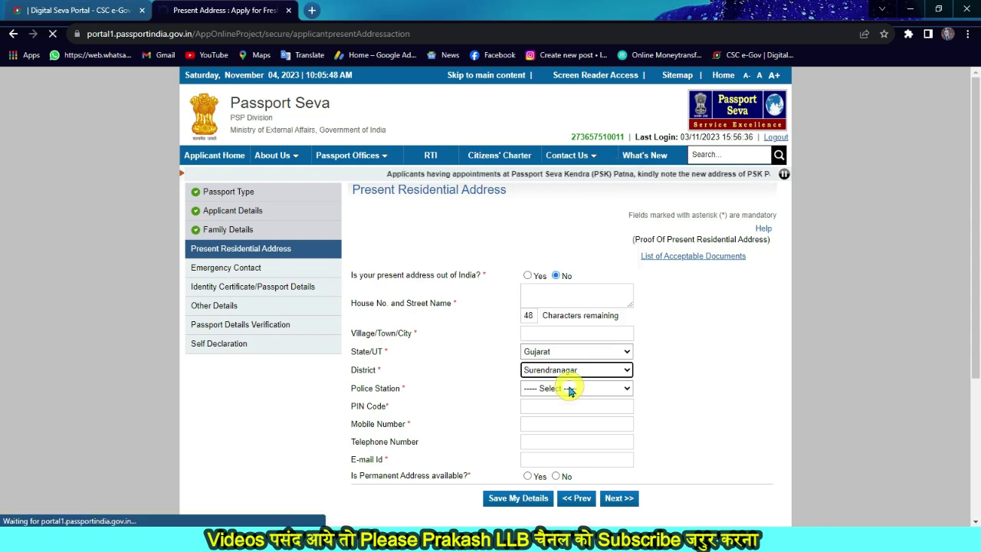
click(567, 388)
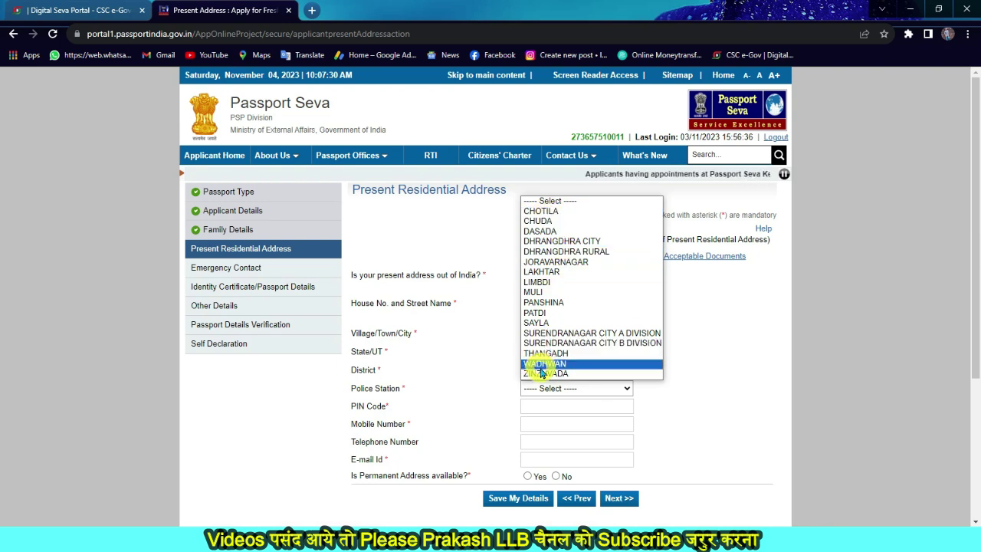
click(562, 343)
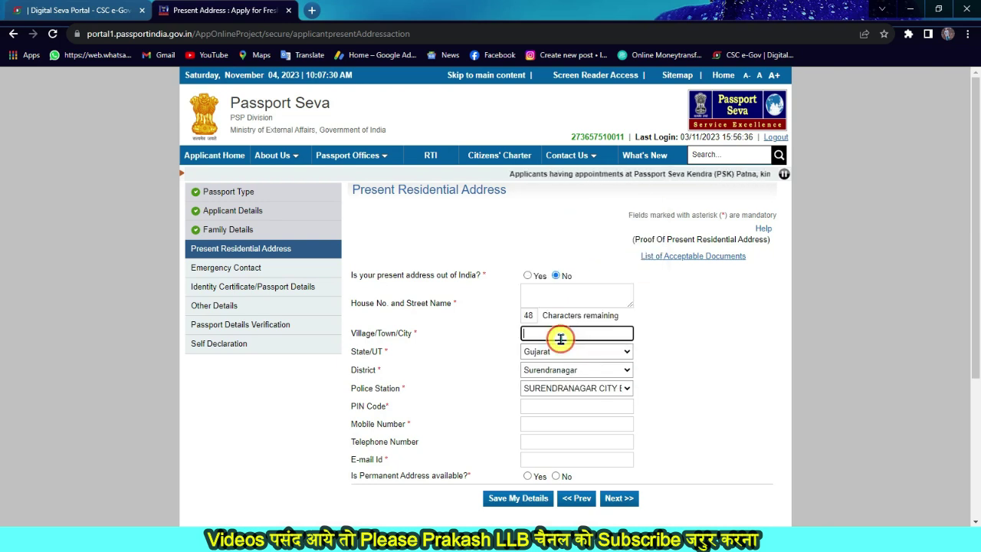
Step through the PIN code, mobile number, telephone number and e-mail fields of the present address.
click(530, 405)
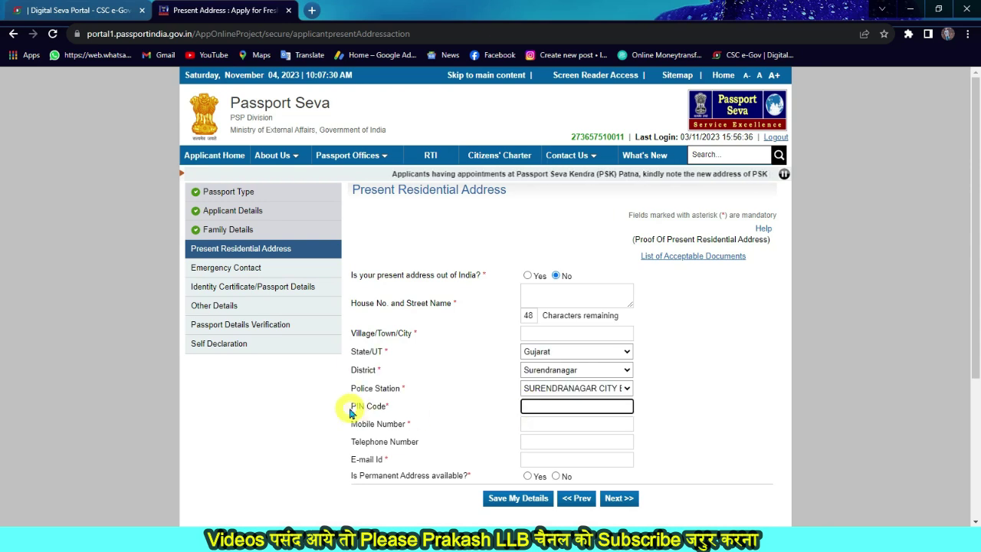
click(544, 422)
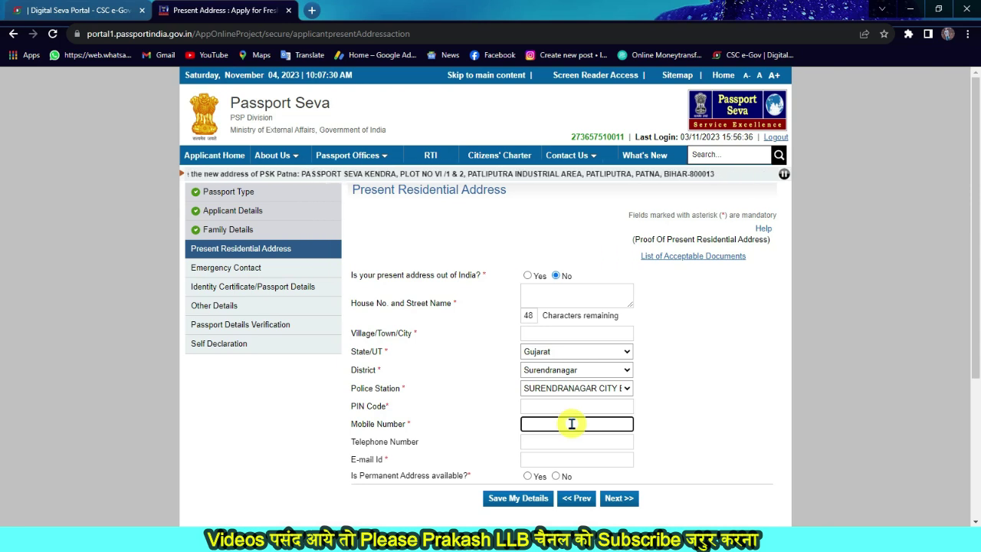
click(555, 442)
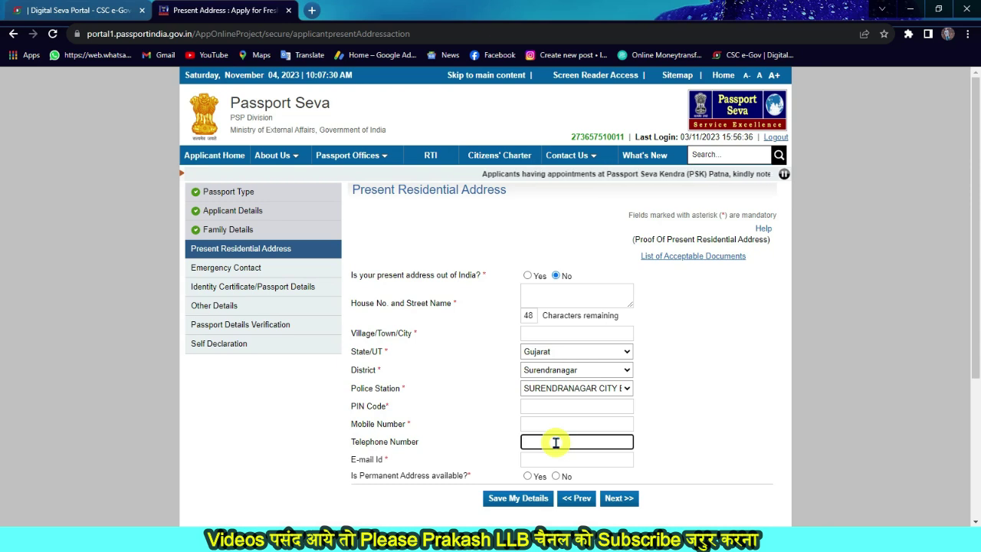
click(581, 460)
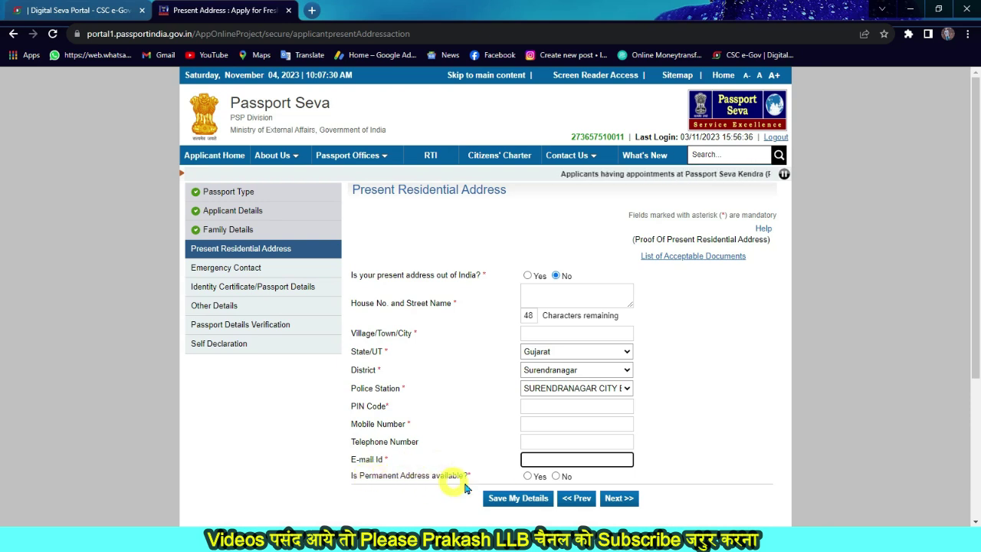
Declare that a permanent address is available and the same as the present address, and accept the RPO notice to reach Emergency Contact.
click(527, 476)
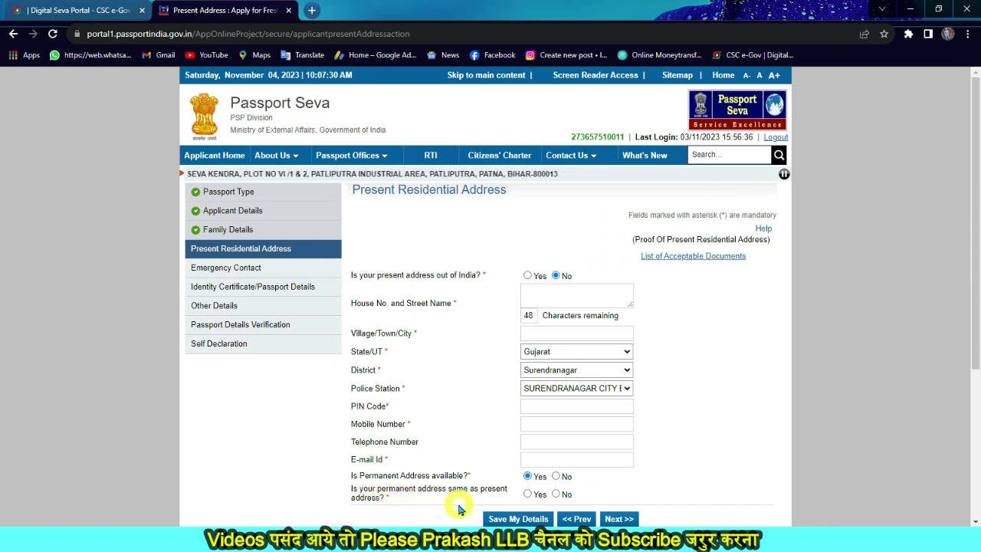
click(556, 494)
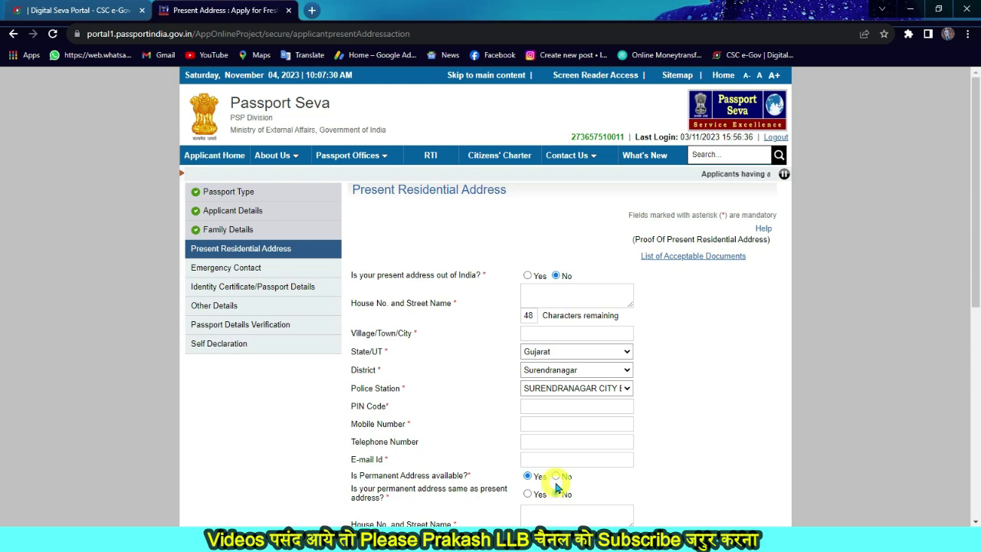
scroll(557, 491, down, 3)
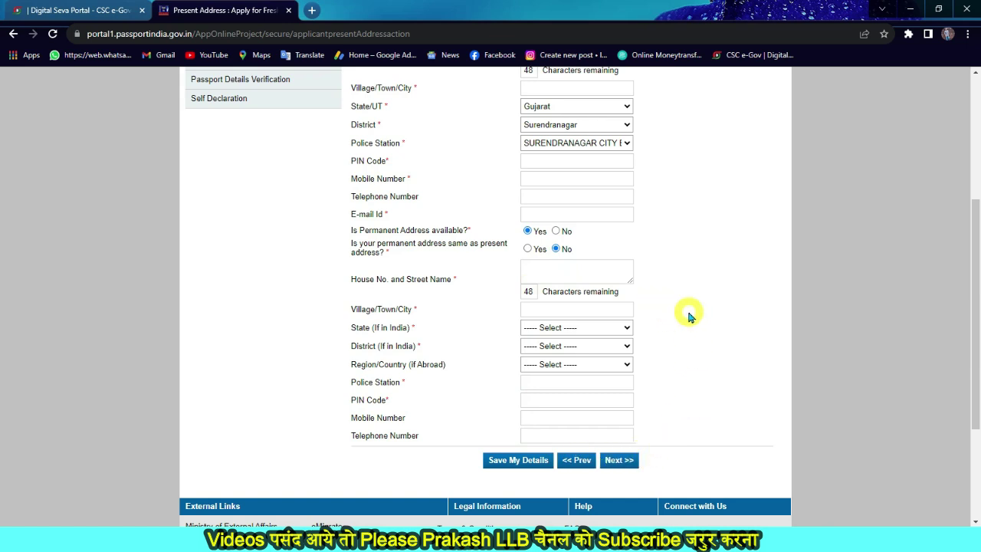
click(528, 249)
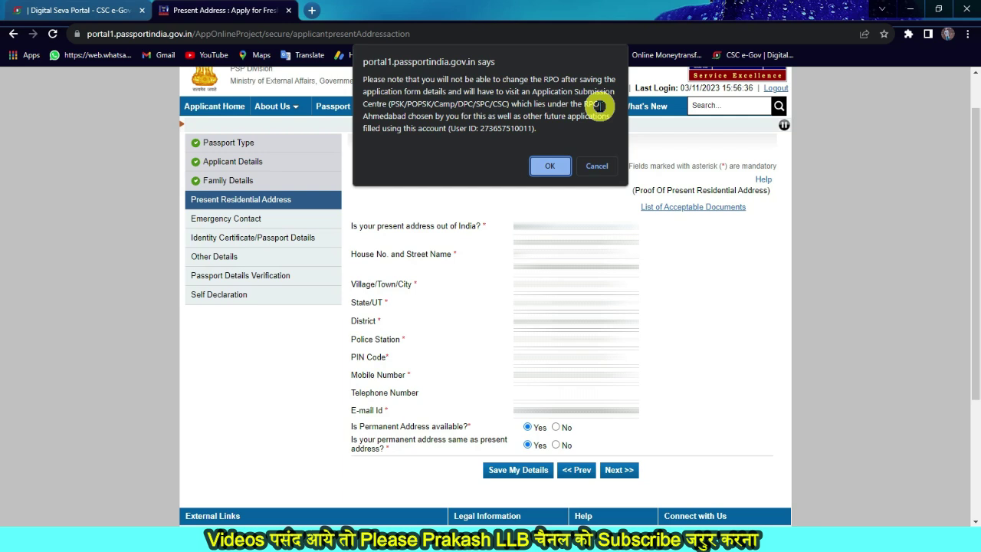
click(546, 168)
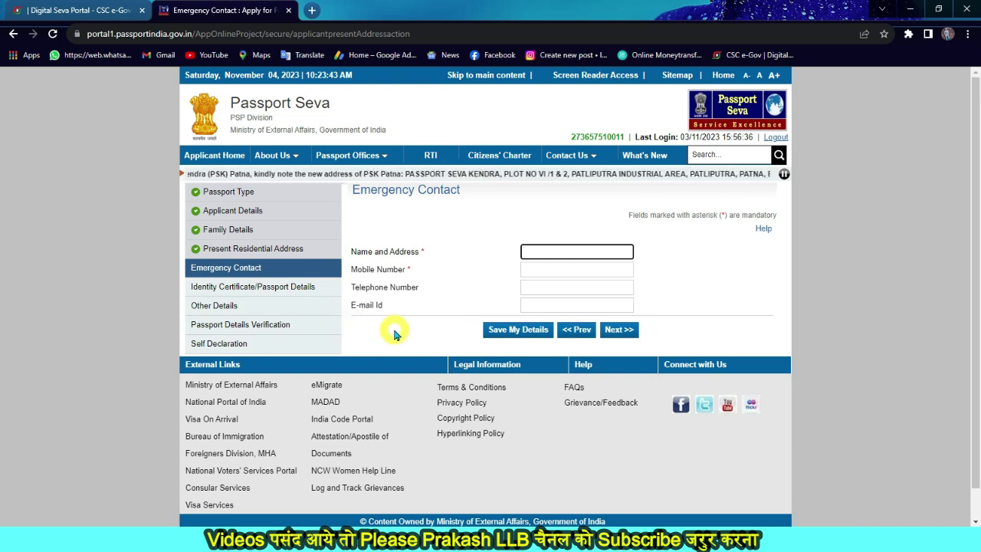
Go through the emergency contact's mobile number, telephone number and e-mail fields, and continue to Identity Certificate/Passport Details.
click(556, 274)
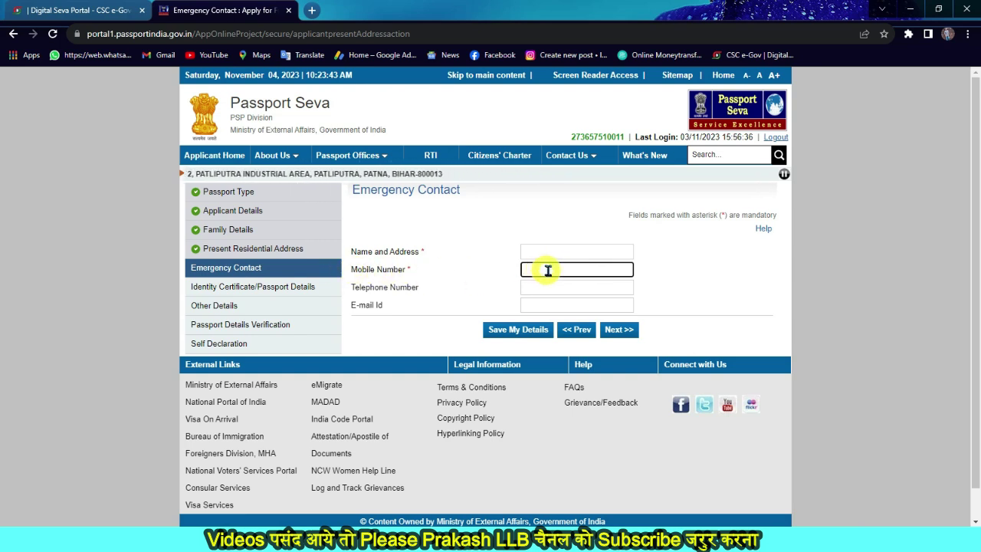
click(547, 287)
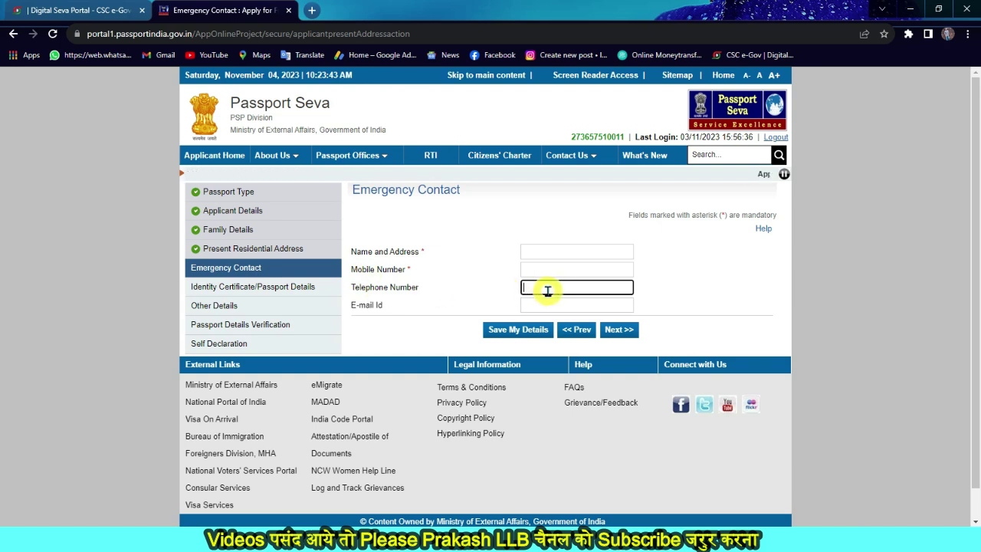
click(548, 303)
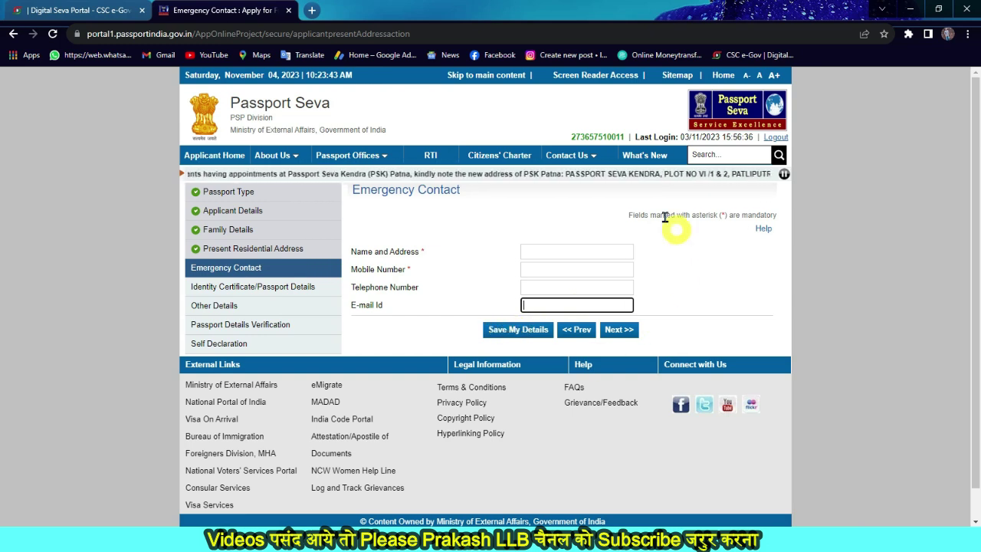
click(620, 330)
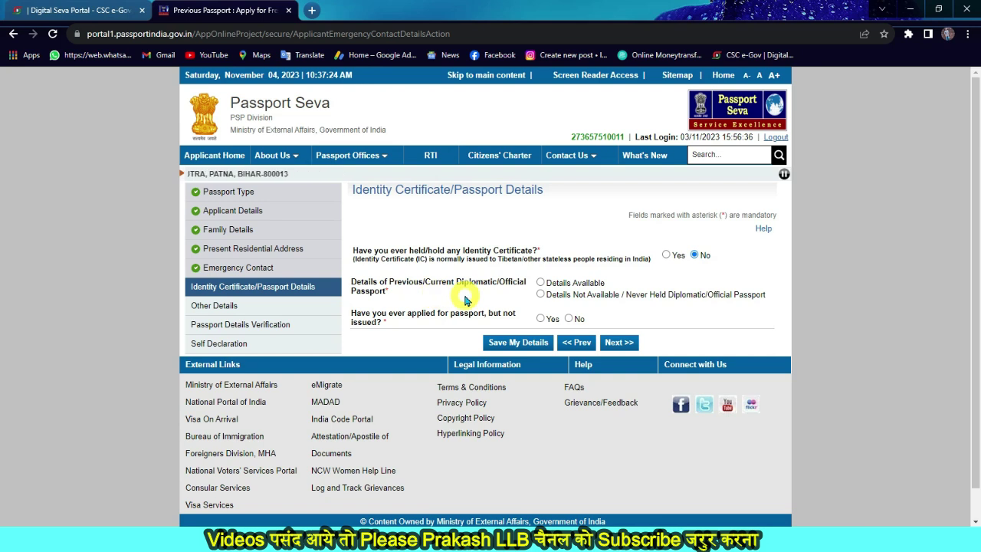
Choose Details Not Available / Never Held Diplomatic/Official Passport, answer No to having applied for a passport but not issued, and save the details.
click(540, 296)
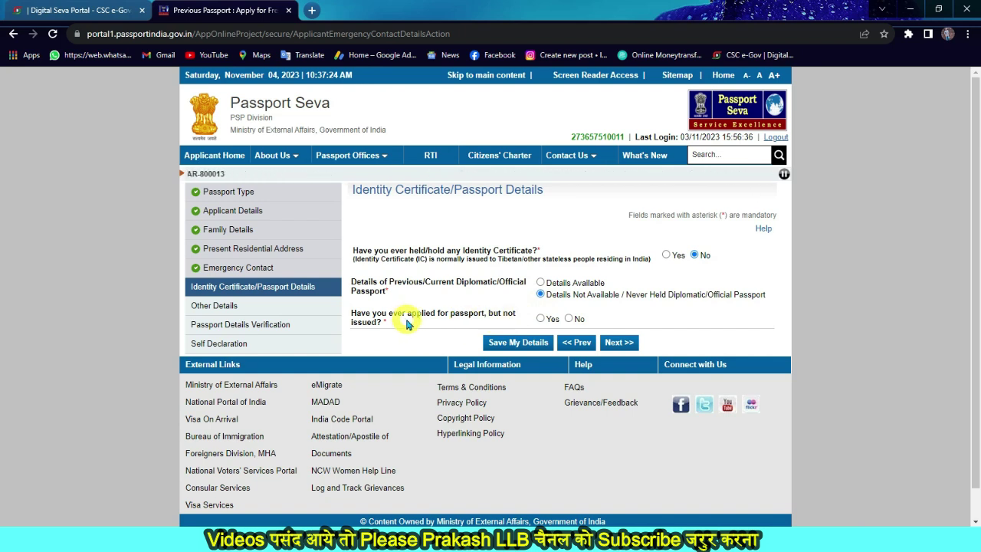
click(569, 320)
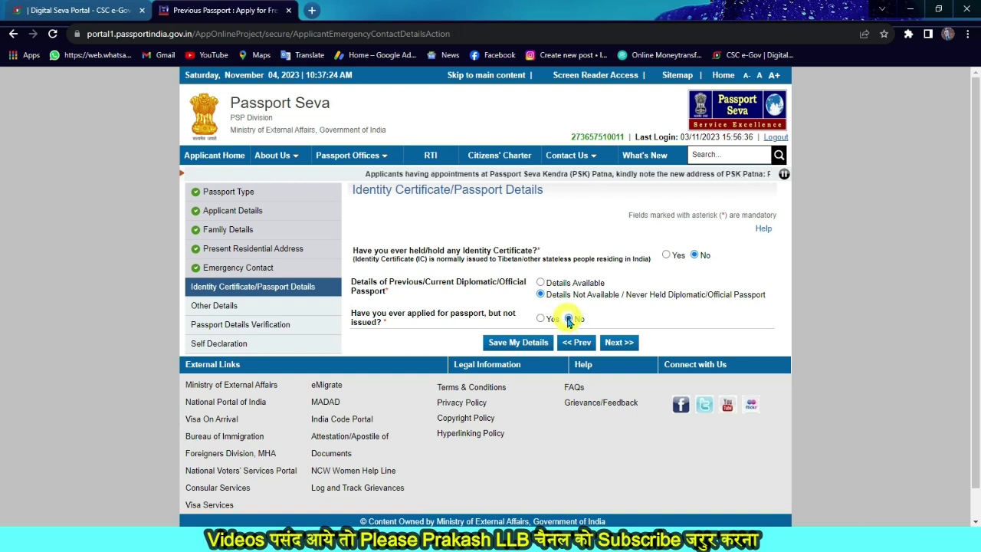
click(512, 344)
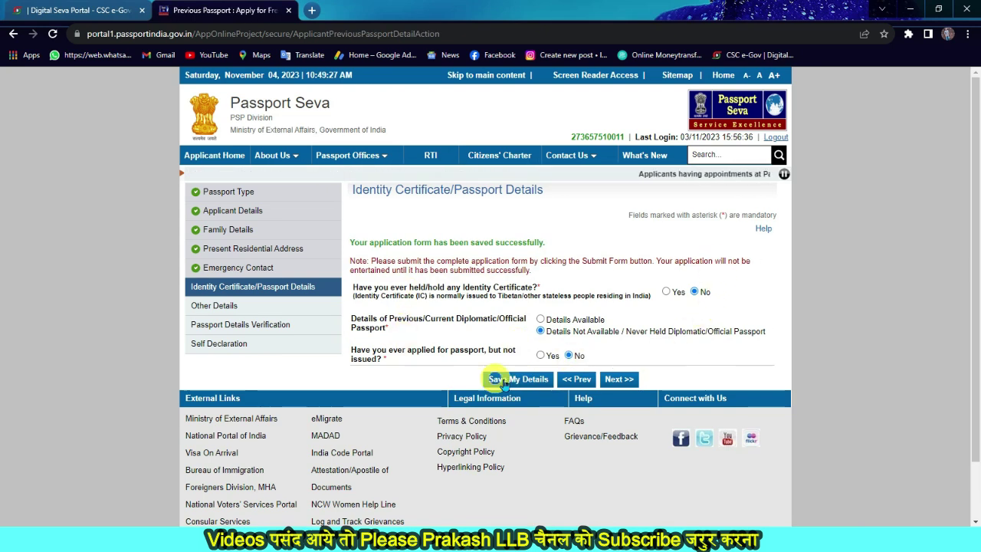
Continue past Identity Certificate/Passport Details and Other Details, and check the passport preview before proceeding to Self Declaration.
click(620, 380)
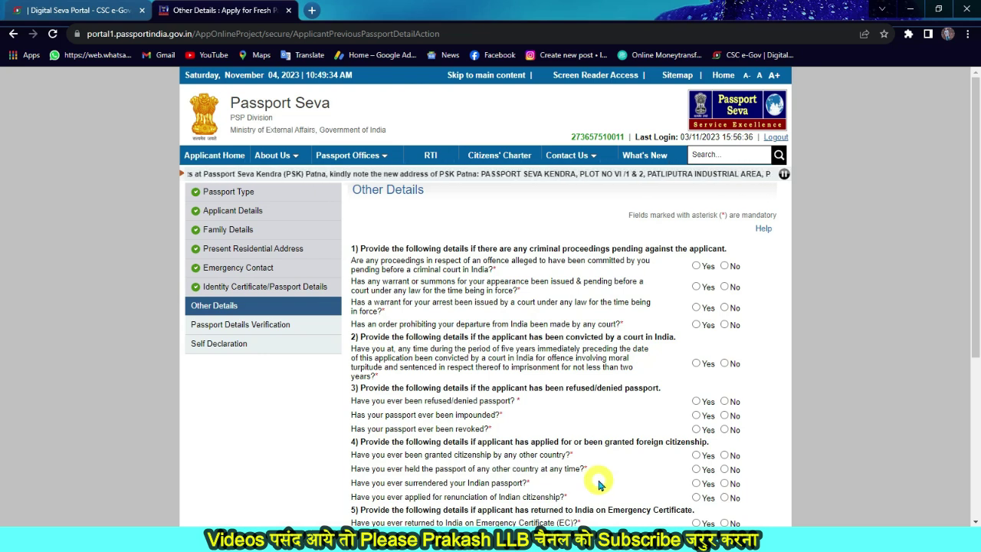
click(620, 312)
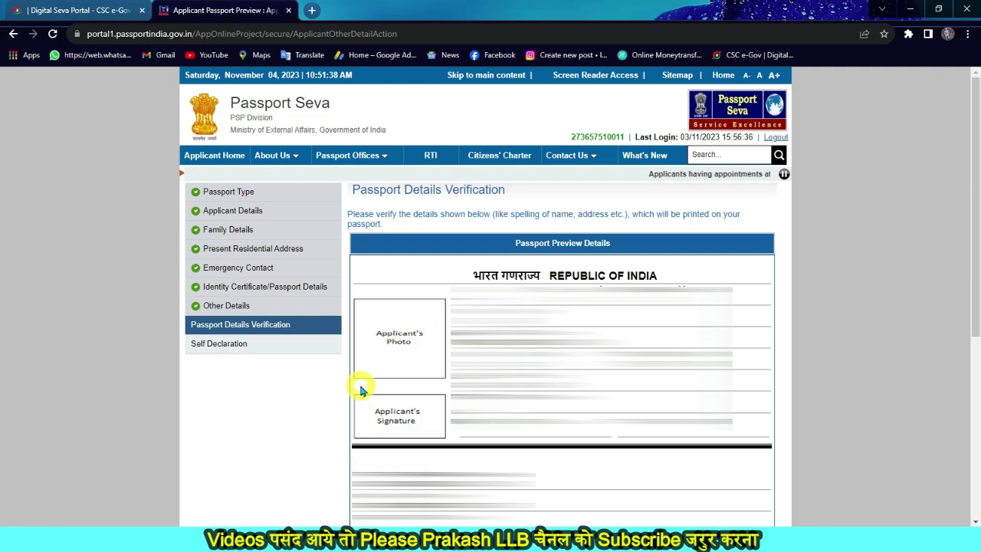
scroll(690, 322, down, 4)
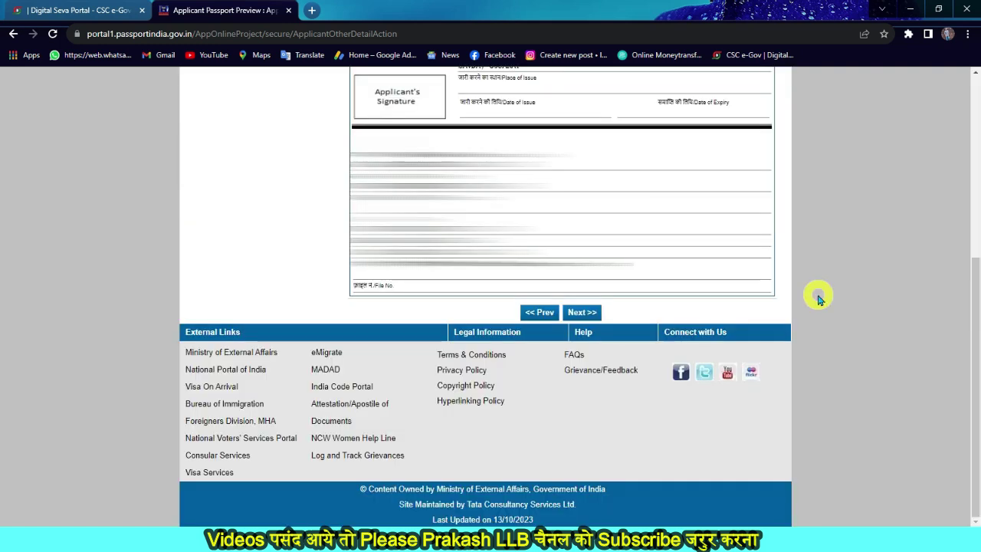
click(584, 313)
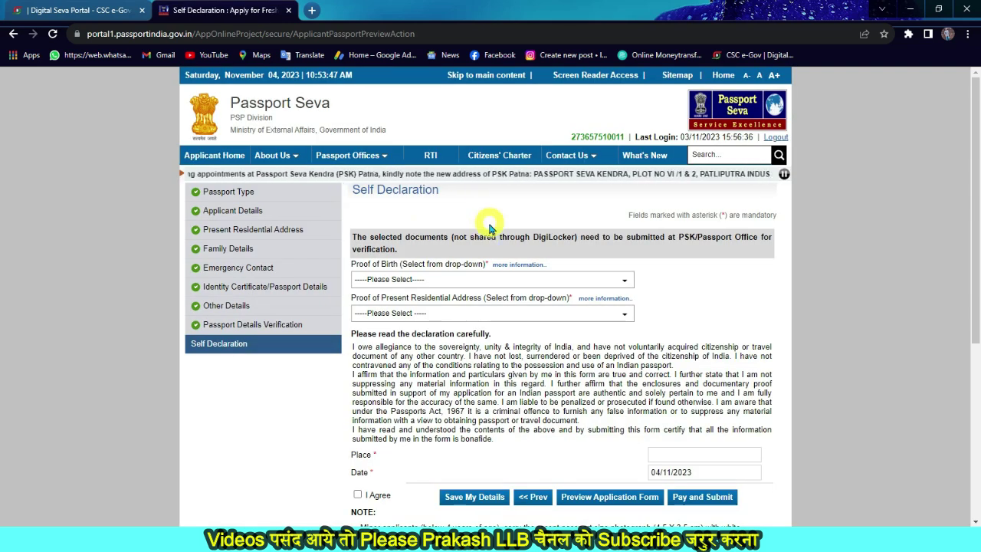
Choose Aadhaar Card/E-Aadhaar as proof of birth and Aadhaar Card (Address Proof) as proof of present residential address.
click(434, 281)
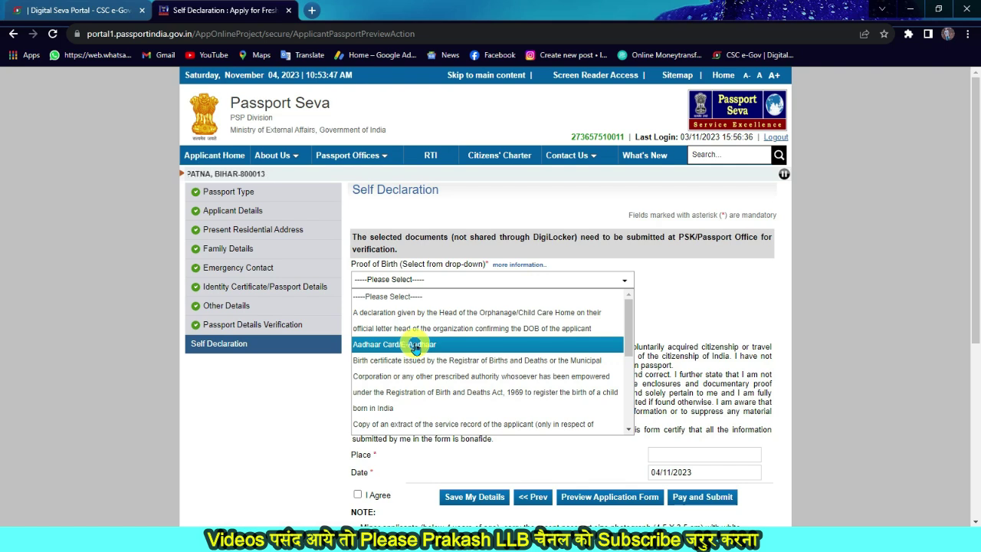
click(445, 348)
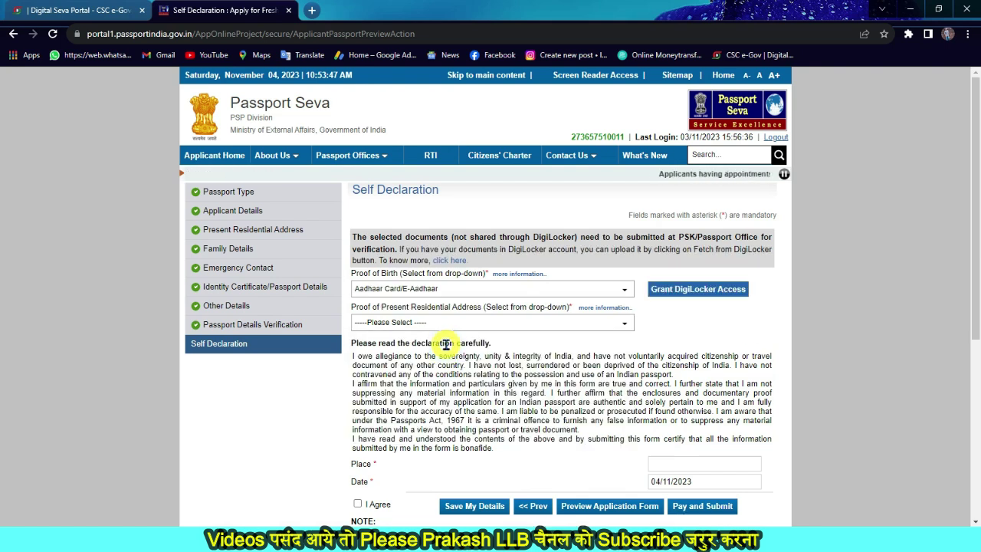
click(391, 324)
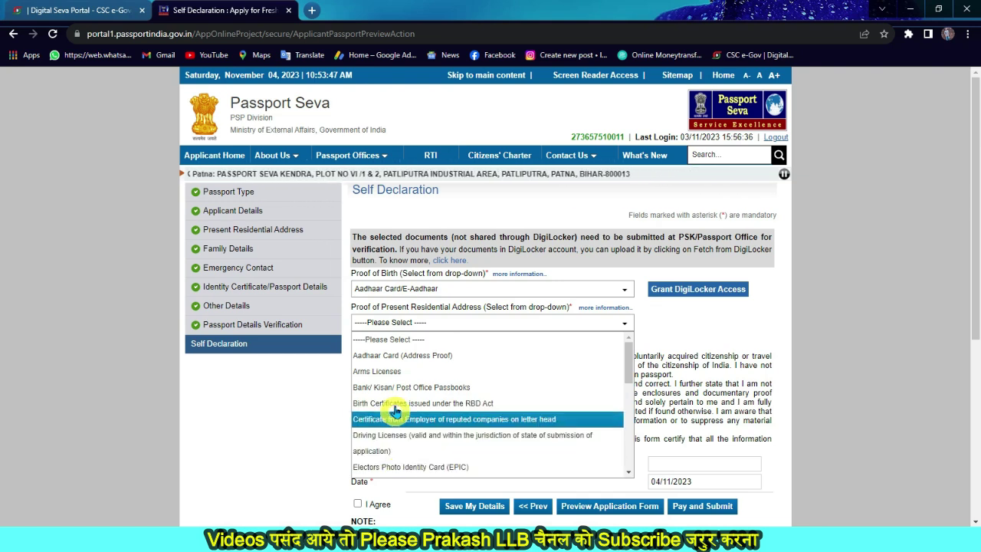
click(417, 356)
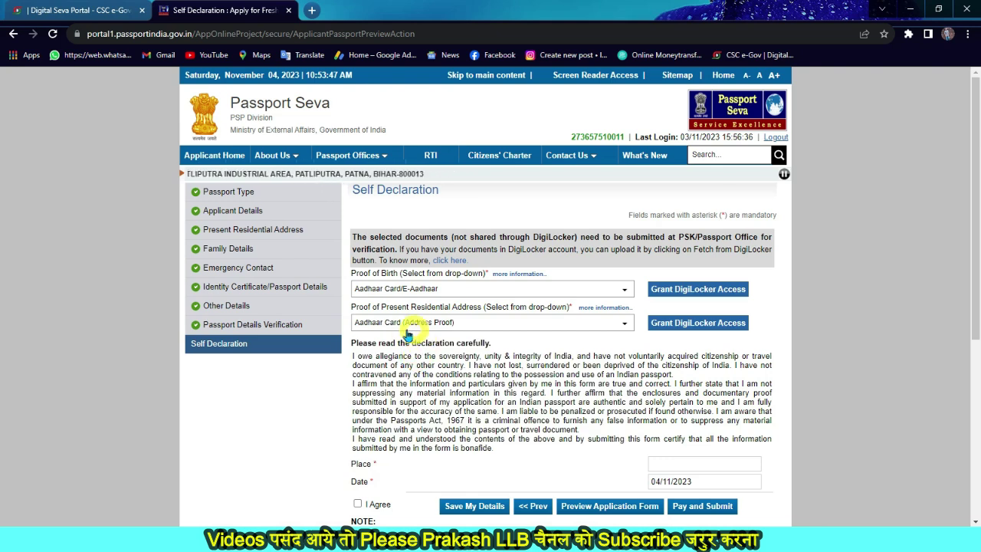
Open the Place field below the declaration text for entry.
scroll(578, 343, down, 3)
click(666, 338)
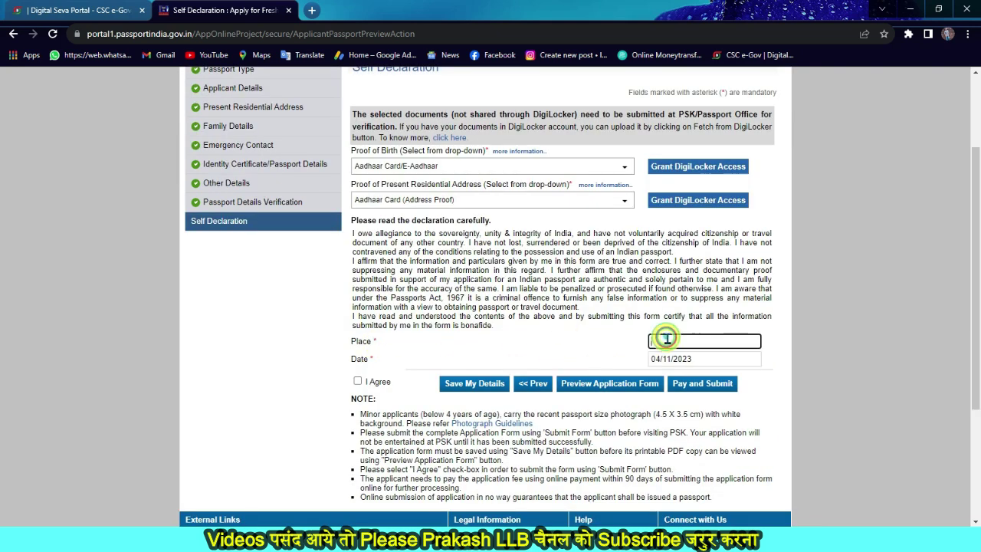